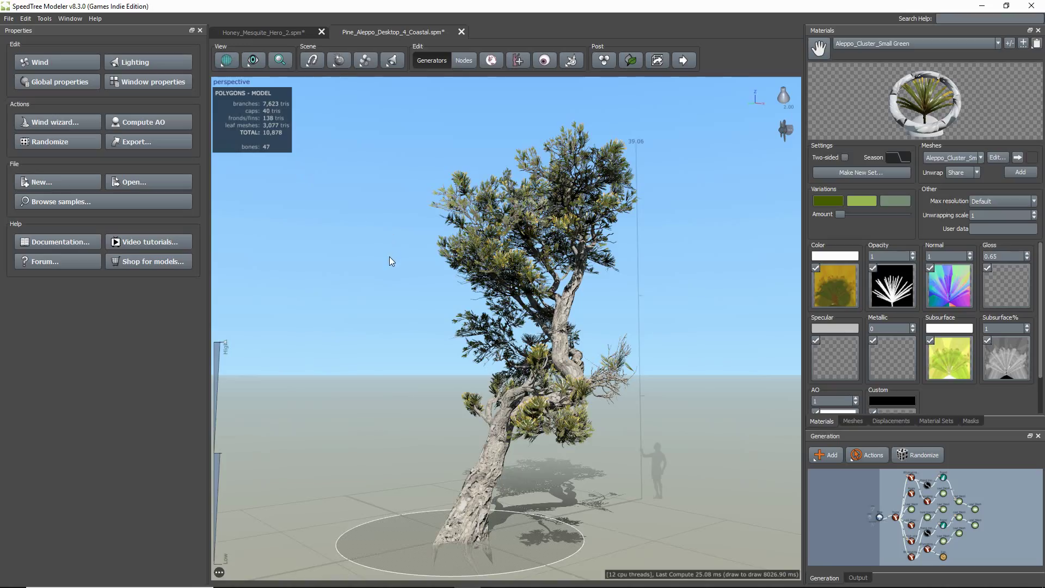
Orbit the viewport to see the Aleppo pine from another angle
{"action": "mouse_move", "coordinate": [390, 256]}
{"action": "left_mouse_down"}
{"action": "mouse_move", "coordinate": [426, 266]}
{"action": "mouse_move", "coordinate": [410, 295]}
{"action": "mouse_move", "coordinate": [337, 305]}
{"action": "mouse_move", "coordinate": [299, 290]}
{"action": "mouse_move", "coordinate": [282, 266]}
{"action": "mouse_move", "coordinate": [400, 265]}
{"action": "mouse_move", "coordinate": [397, 275]}
{"action": "mouse_move", "coordinate": [417, 279]}
{"action": "left_mouse_up"}
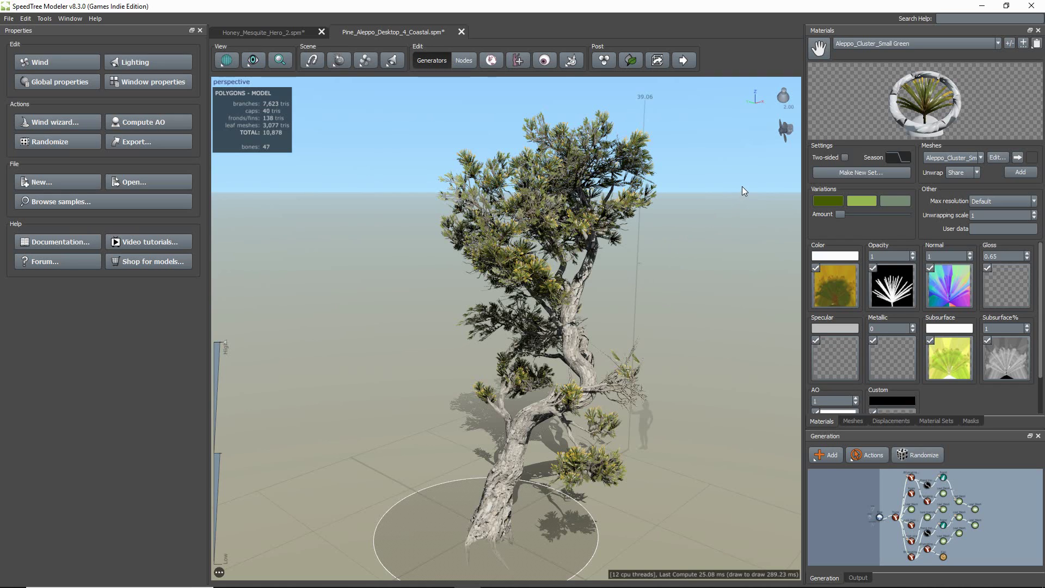
Enable the wind fan with the UE4 algorithm and orbit to watch the pine sway
{"action": "left_click", "coordinate": [784, 129]}
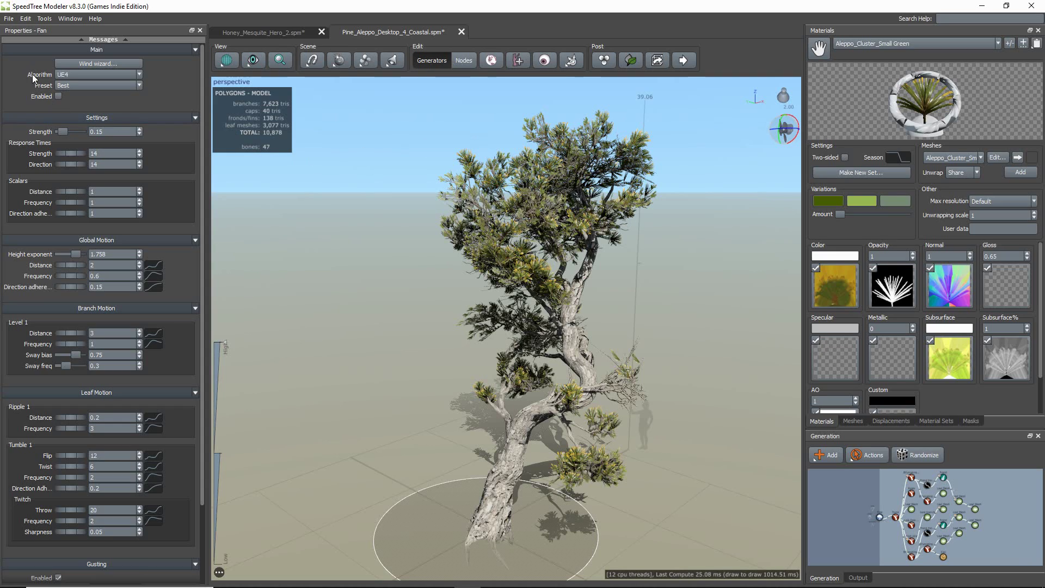
{"action": "left_click", "coordinate": [139, 75]}
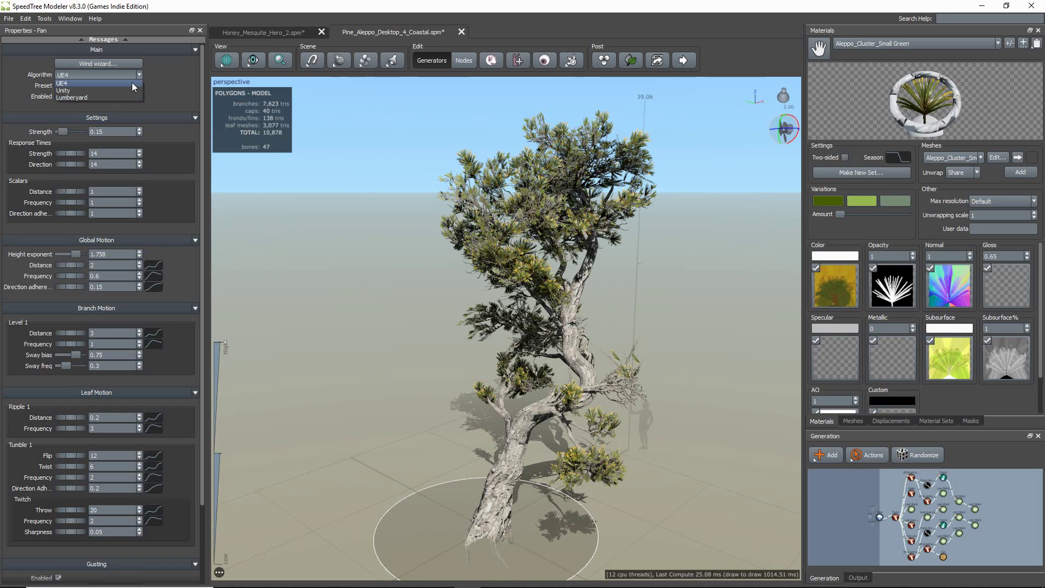
{"action": "left_click", "coordinate": [132, 83]}
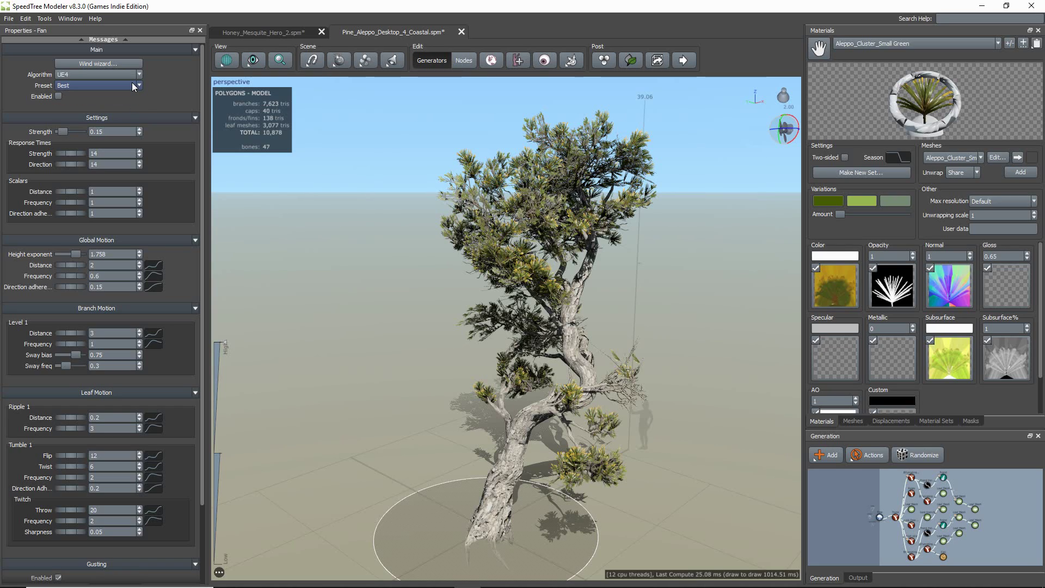
{"action": "left_click", "coordinate": [58, 96]}
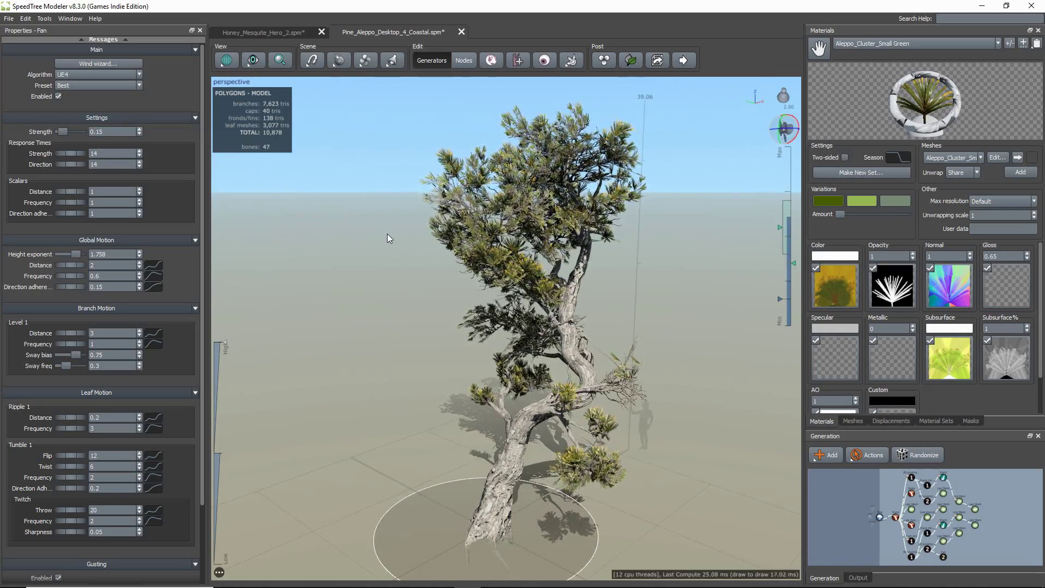
{"action": "mouse_move", "coordinate": [387, 234]}
{"action": "left_mouse_down"}
{"action": "mouse_move", "coordinate": [364, 228]}
{"action": "mouse_move", "coordinate": [376, 230]}
{"action": "left_mouse_up"}
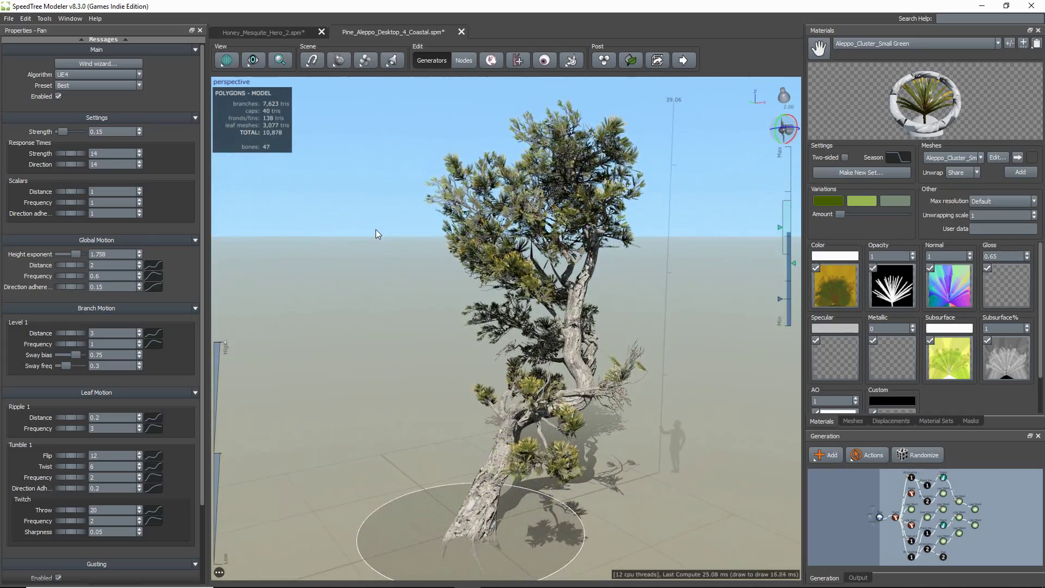
Disable wind and begin a game export with the UE4 / Unity3D (*.st) file type
{"action": "left_click", "coordinate": [58, 96]}
{"action": "left_click", "coordinate": [9, 19]}
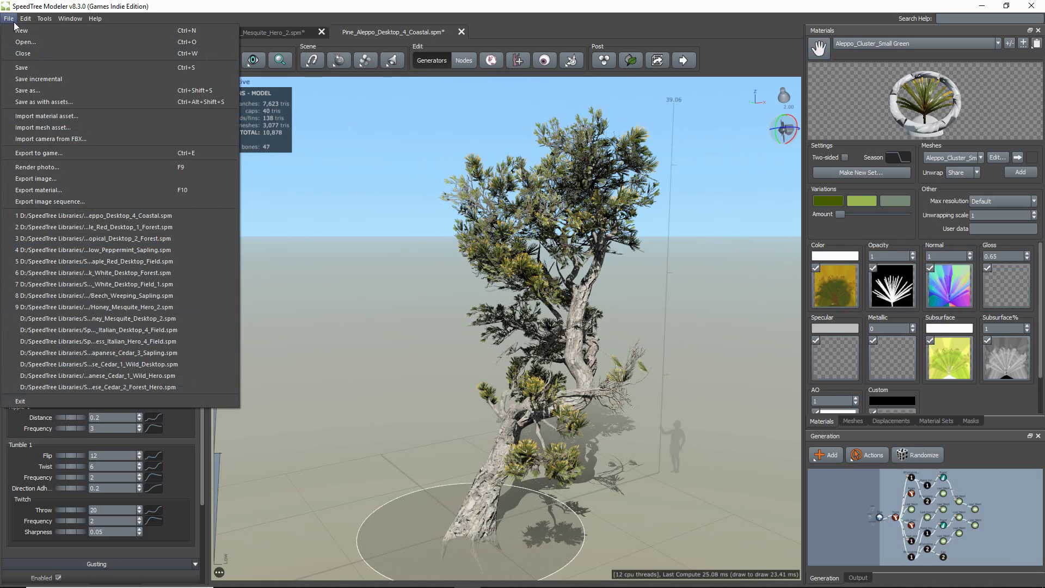
{"action": "left_click", "coordinate": [102, 152]}
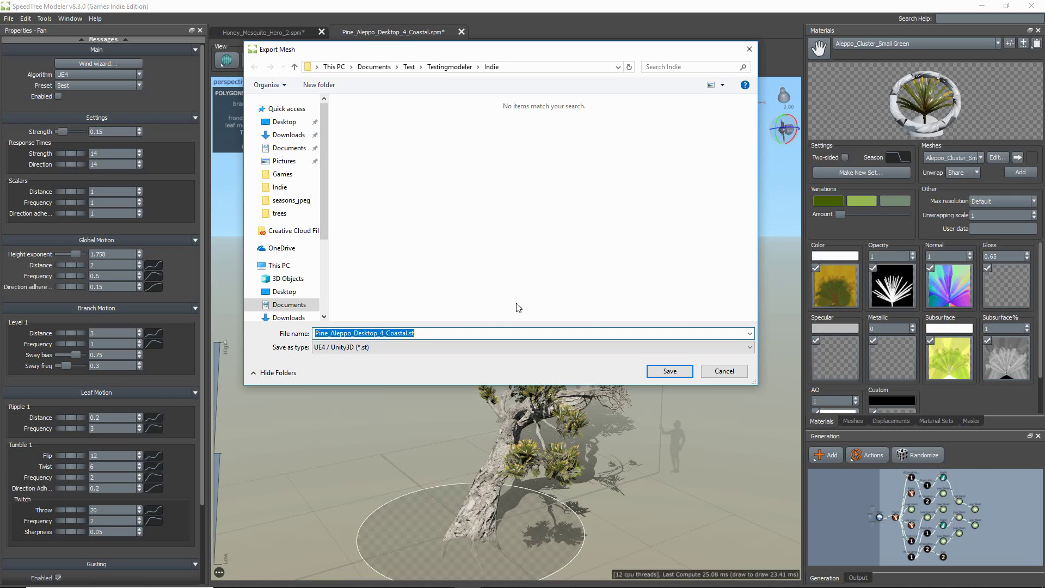
{"action": "left_click", "coordinate": [455, 349]}
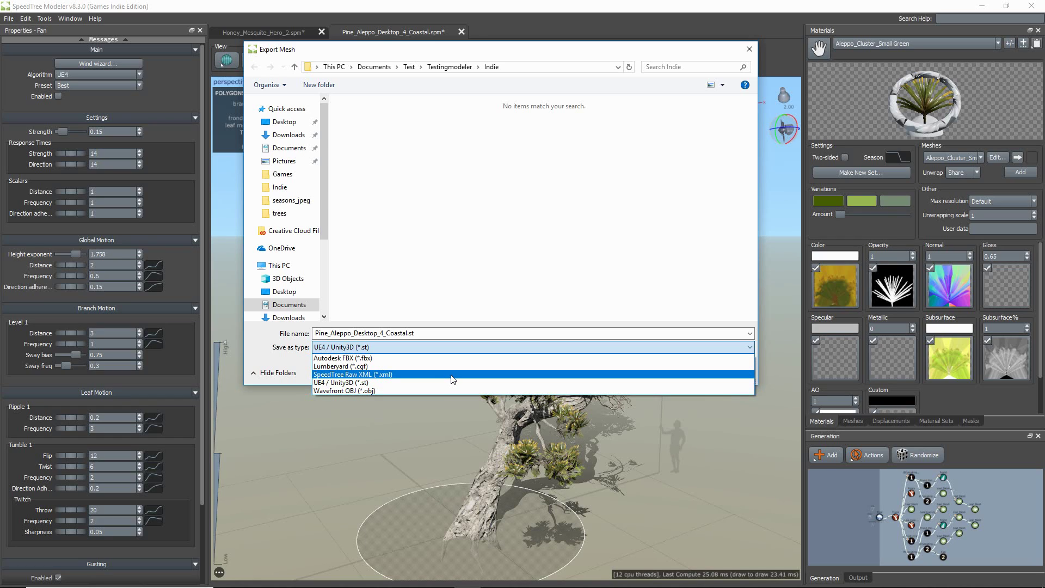
{"action": "left_click", "coordinate": [358, 381]}
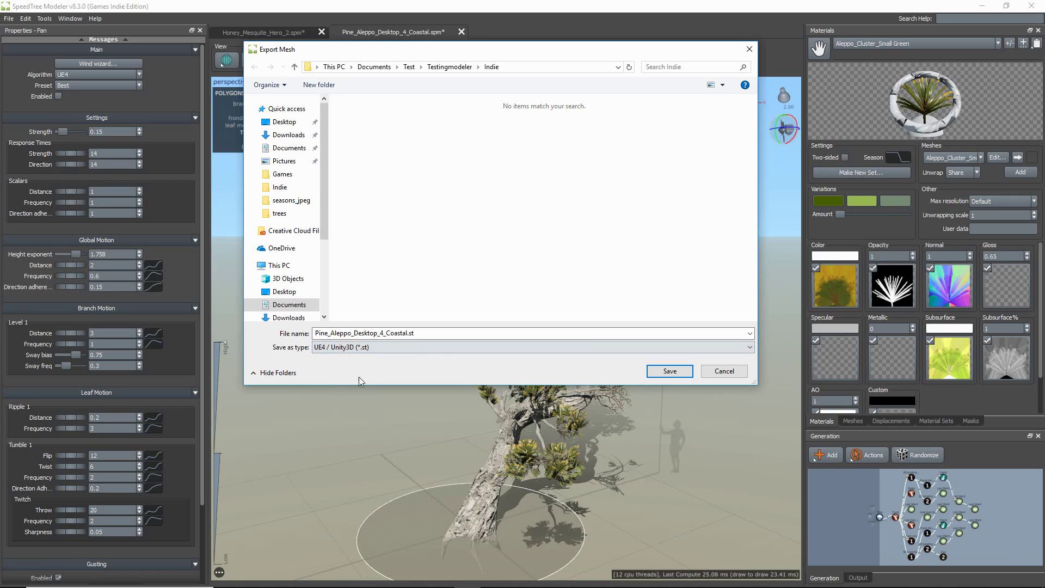
Save as Pine_Aleppo_Desktop_4_Coastal.st and apply the Unreal Engine 4 export preset
{"action": "left_click", "coordinate": [670, 372]}
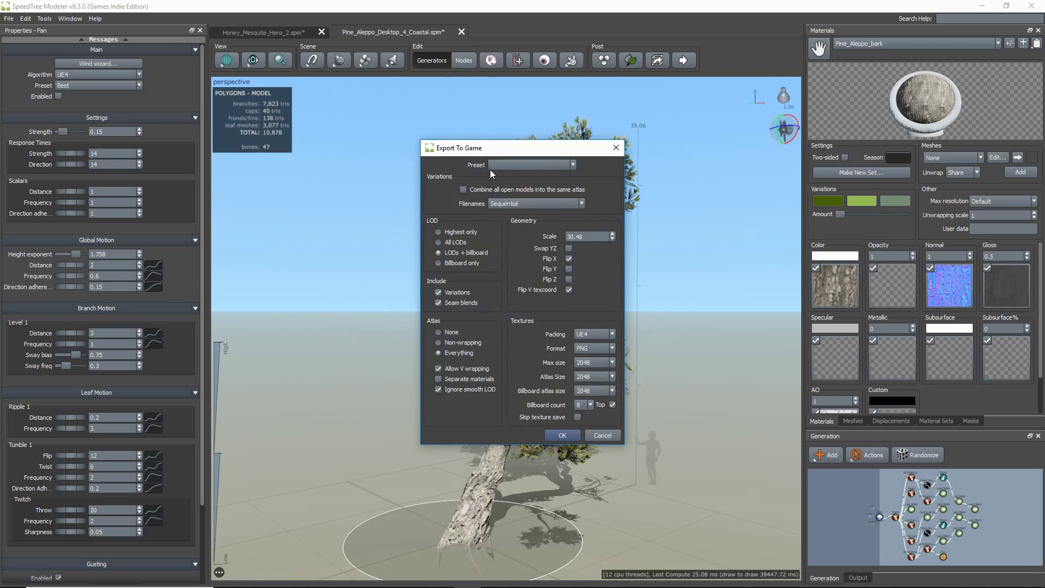
{"action": "left_click", "coordinate": [573, 165]}
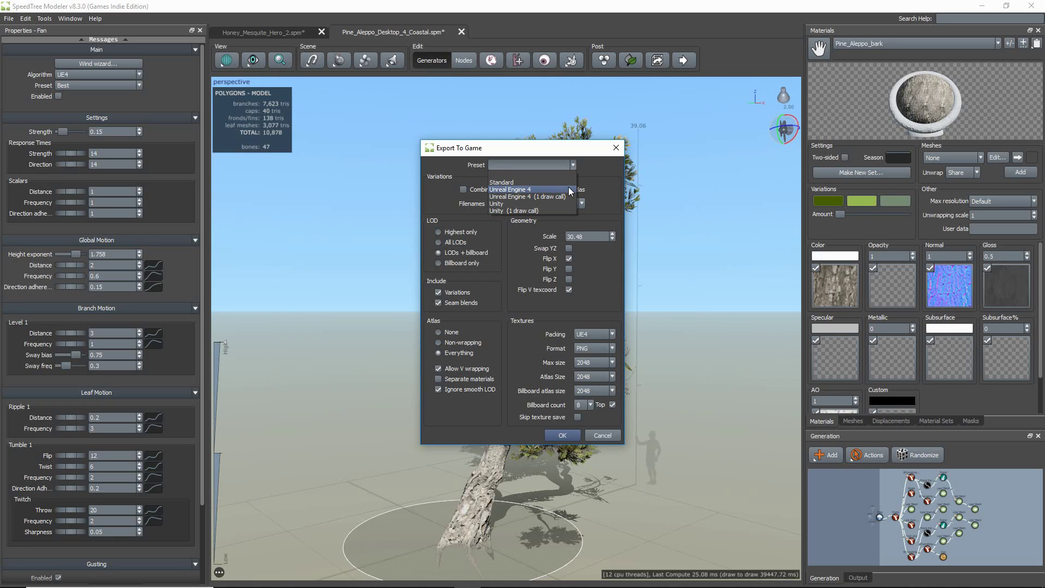
{"action": "left_click", "coordinate": [569, 189]}
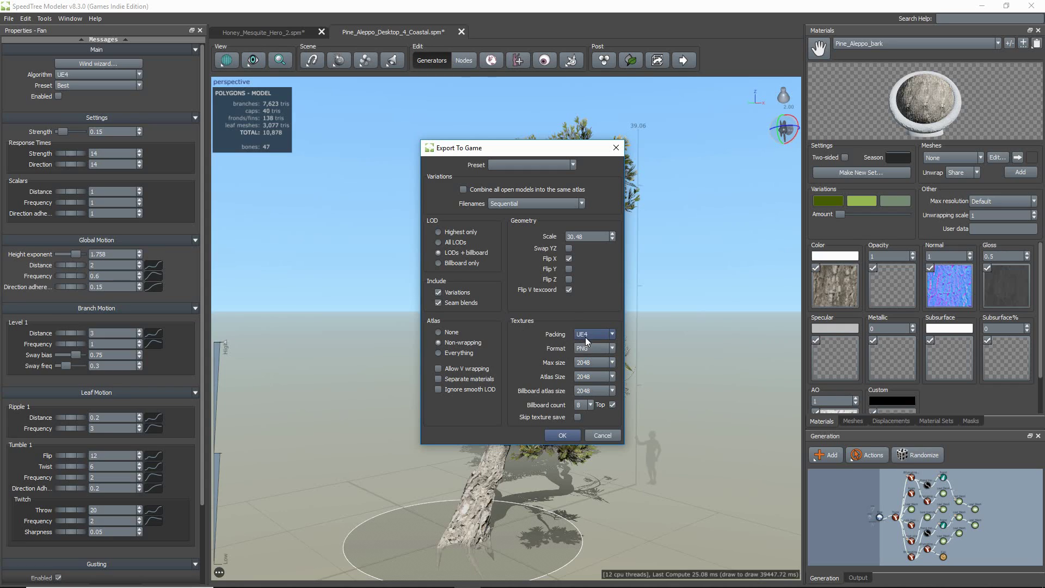
Keep UE4 texture packing and run the pine export
{"action": "left_click", "coordinate": [605, 336]}
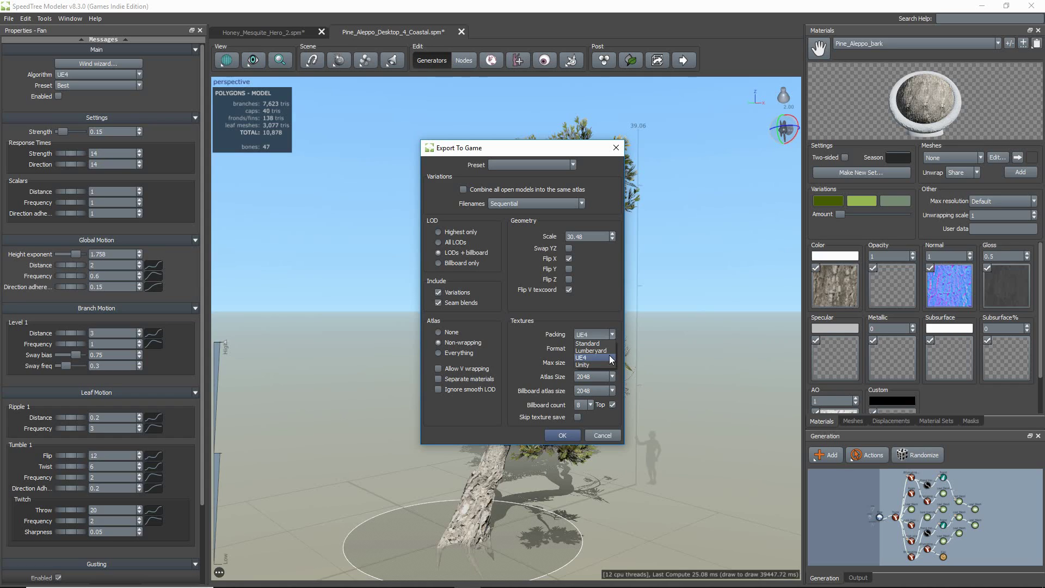
{"action": "left_click", "coordinate": [609, 358]}
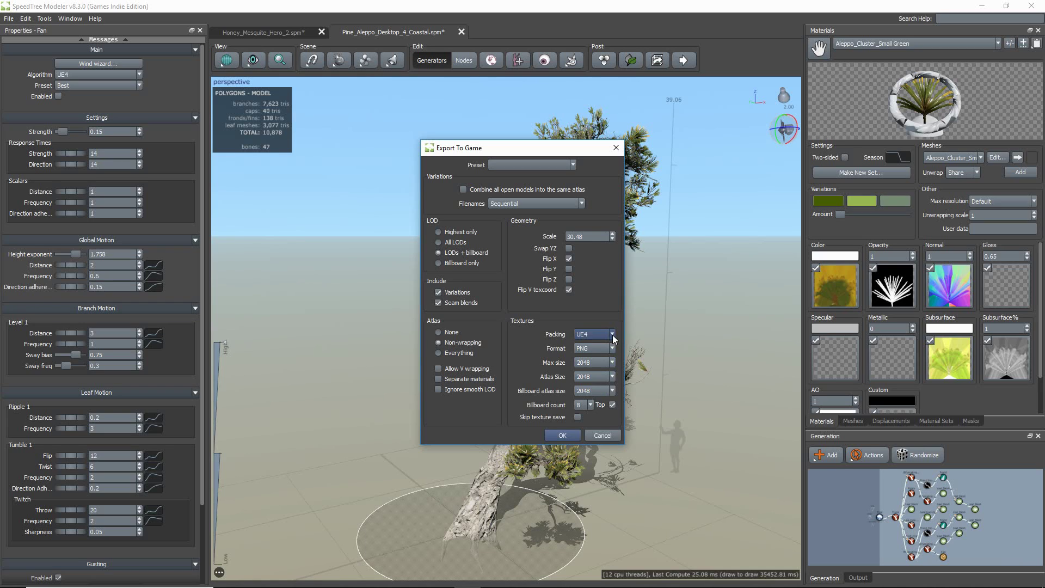
{"action": "left_click", "coordinate": [560, 435]}
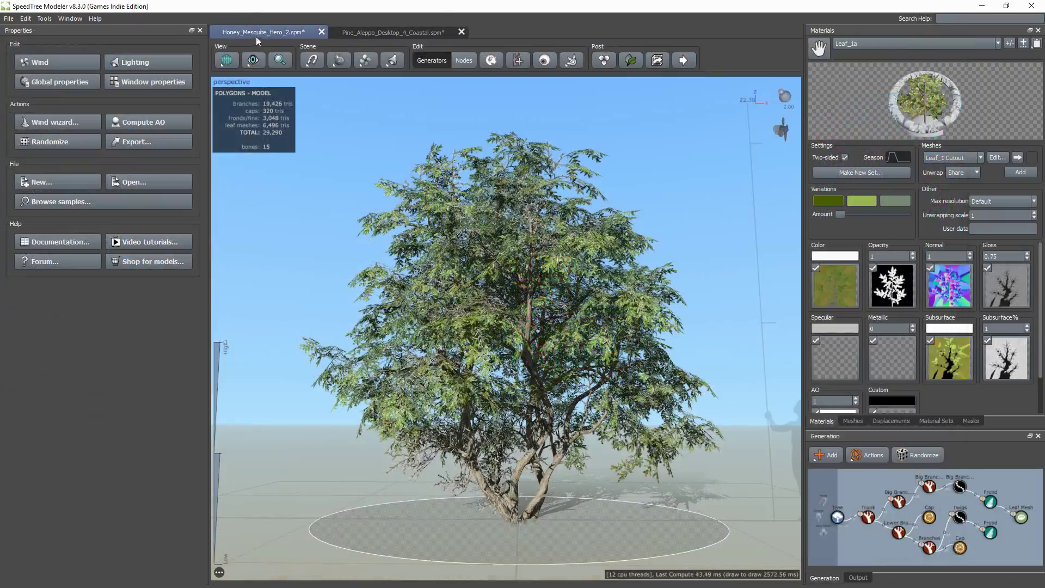
Set the Trunk and branch generators' UV style to 'U locked [0, 1], V unrestricted'
{"action": "mouse_move", "coordinate": [405, 244]}
{"action": "left_mouse_down"}
{"action": "mouse_move", "coordinate": [368, 251]}
{"action": "mouse_move", "coordinate": [374, 273]}
{"action": "mouse_move", "coordinate": [417, 227]}
{"action": "mouse_move", "coordinate": [394, 242]}
{"action": "mouse_move", "coordinate": [410, 249]}
{"action": "left_mouse_up"}
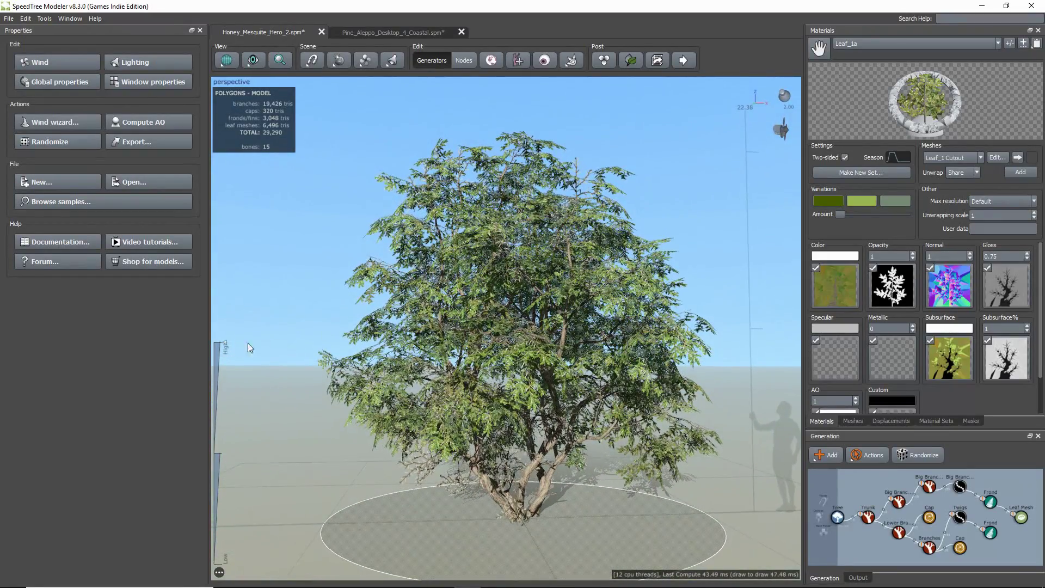
{"action": "mouse_move", "coordinate": [223, 348]}
{"action": "left_mouse_down"}
{"action": "mouse_move", "coordinate": [245, 511]}
{"action": "mouse_move", "coordinate": [225, 345]}
{"action": "left_mouse_up"}
{"action": "mouse_move", "coordinate": [628, 155]}
{"action": "left_mouse_down"}
{"action": "mouse_move", "coordinate": [605, 158]}
{"action": "mouse_move", "coordinate": [644, 157]}
{"action": "left_mouse_up"}
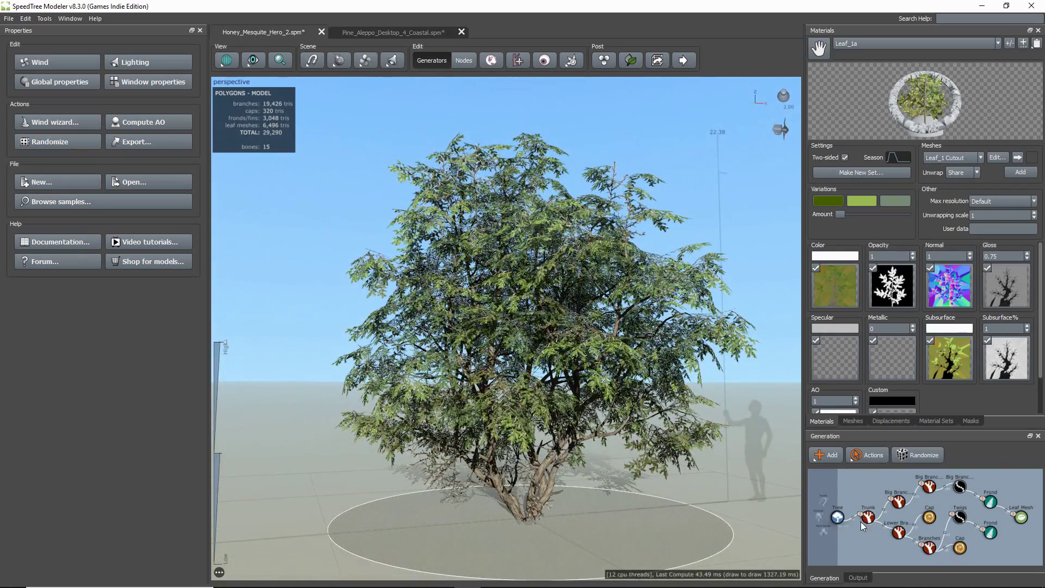
{"action": "left_click_drag", "start_coordinate": [857, 488], "coordinate": [926, 536]}
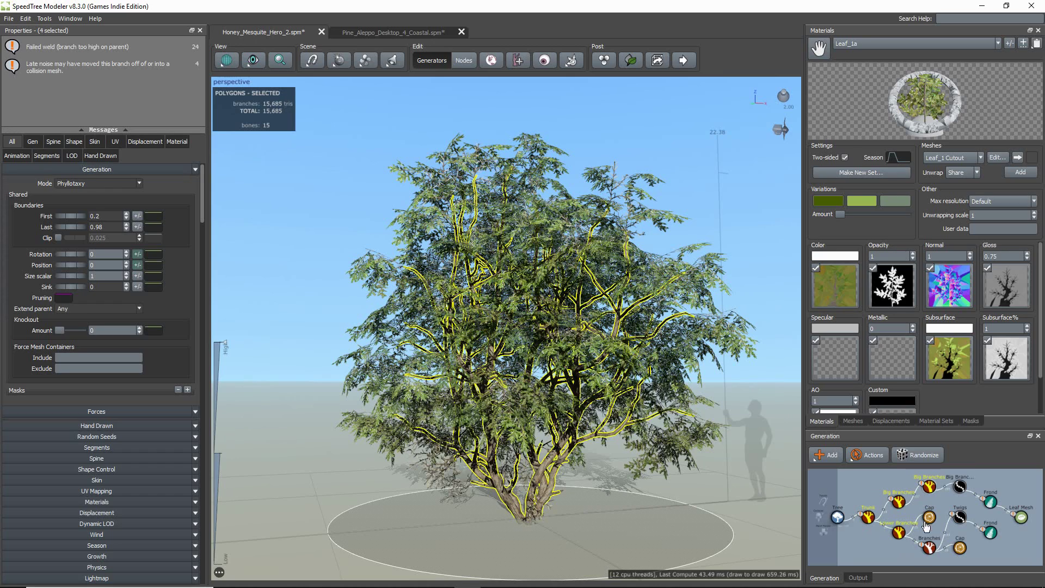
{"action": "left_click", "coordinate": [923, 550], "text": "ctrl"}
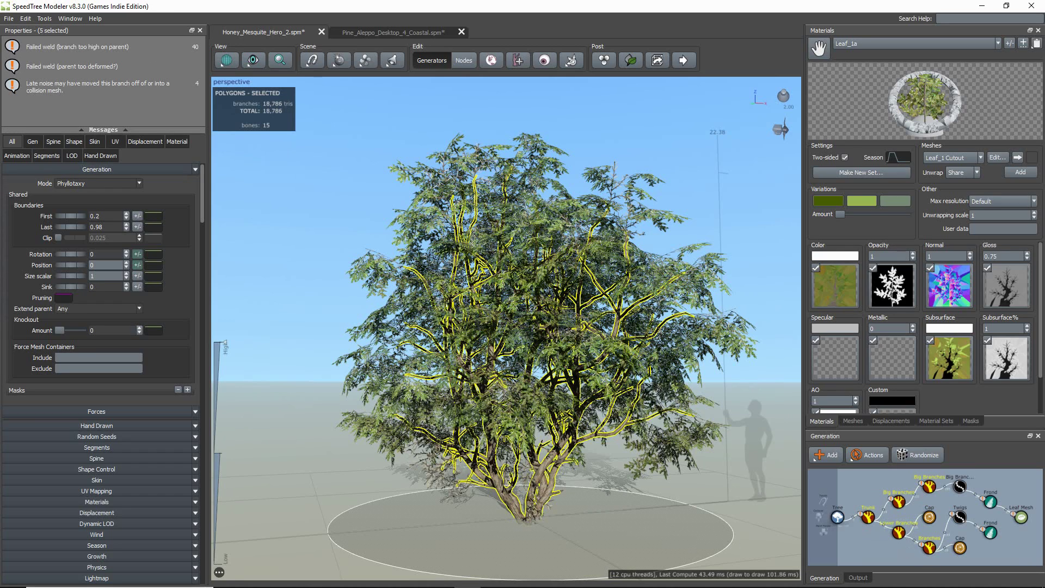
{"action": "left_click", "coordinate": [99, 491]}
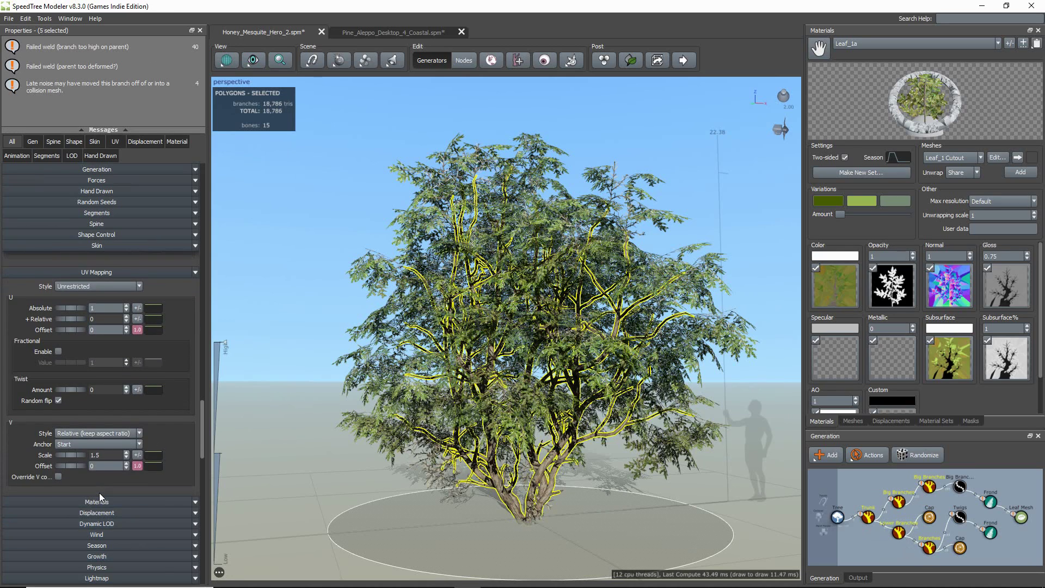
{"action": "left_click", "coordinate": [114, 286]}
{"action": "left_click", "coordinate": [120, 300]}
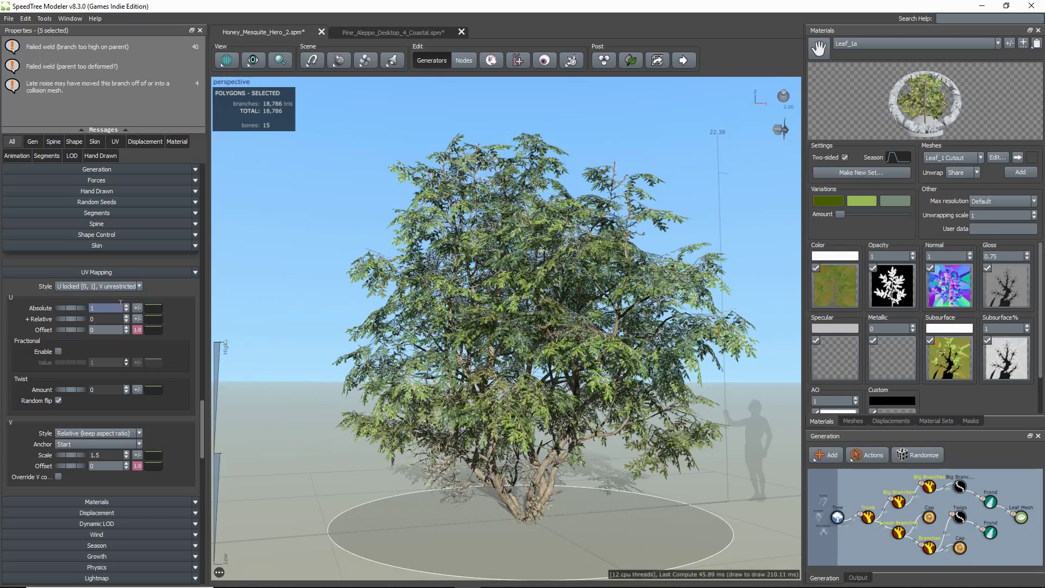
Select the wind fan and set its wind preset to Fastest
{"action": "left_click", "coordinate": [295, 328]}
{"action": "mouse_move", "coordinate": [295, 328]}
{"action": "left_mouse_down"}
{"action": "mouse_move", "coordinate": [314, 315]}
{"action": "mouse_move", "coordinate": [286, 334]}
{"action": "left_mouse_up"}
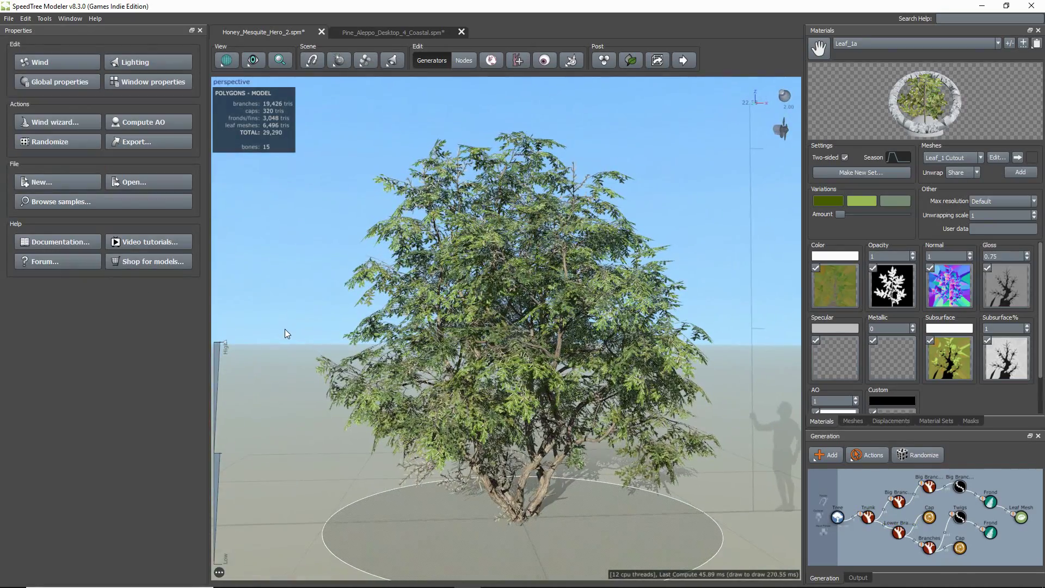
{"action": "left_click", "coordinate": [781, 129]}
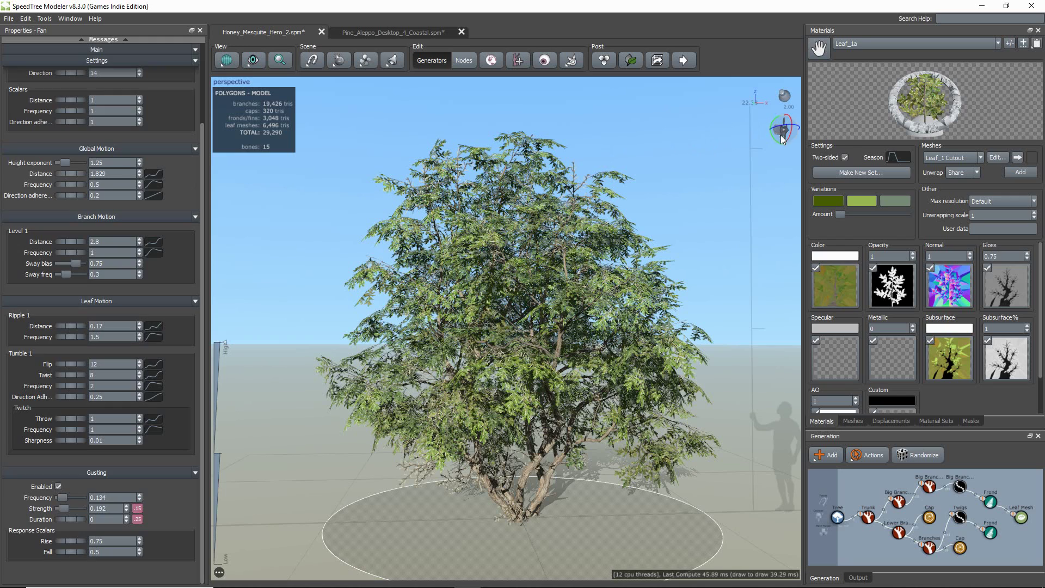
{"action": "scroll", "coordinate": [163, 68], "scroll_direction": "up", "scroll_amount": 3}
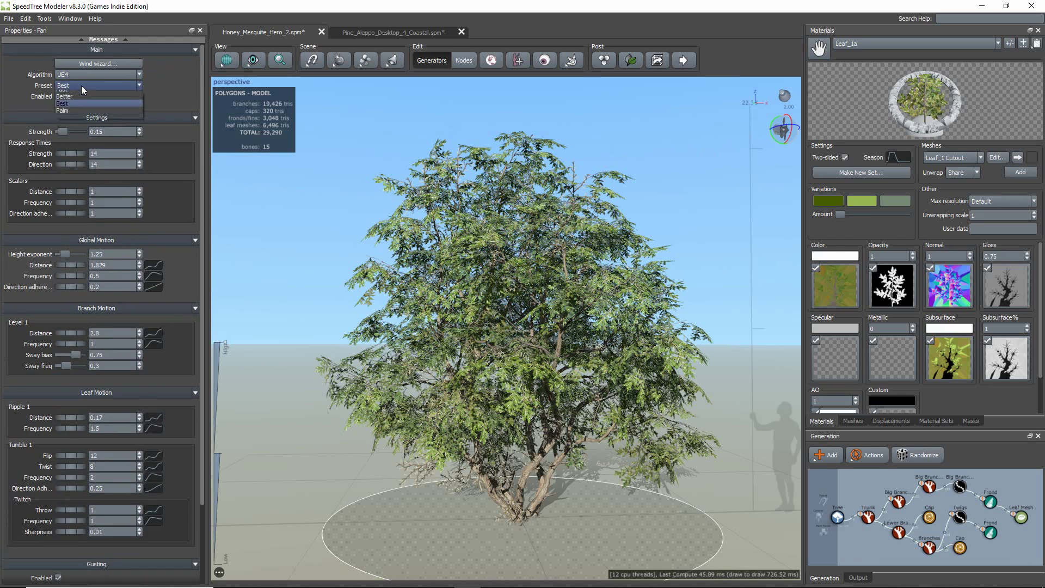
{"action": "left_click", "coordinate": [76, 102]}
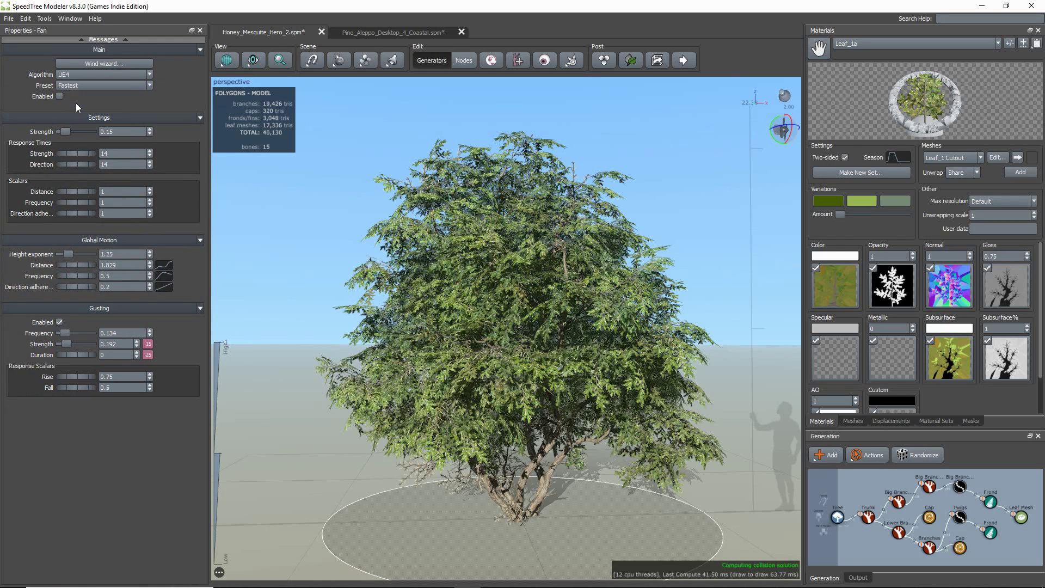
Export Honey_Mesquite_Hero_2.st as UE4 / Unity3D using the 'Unreal Engine 4 (1 draw call)' preset
{"action": "left_click", "coordinate": [9, 19]}
{"action": "left_click", "coordinate": [49, 153]}
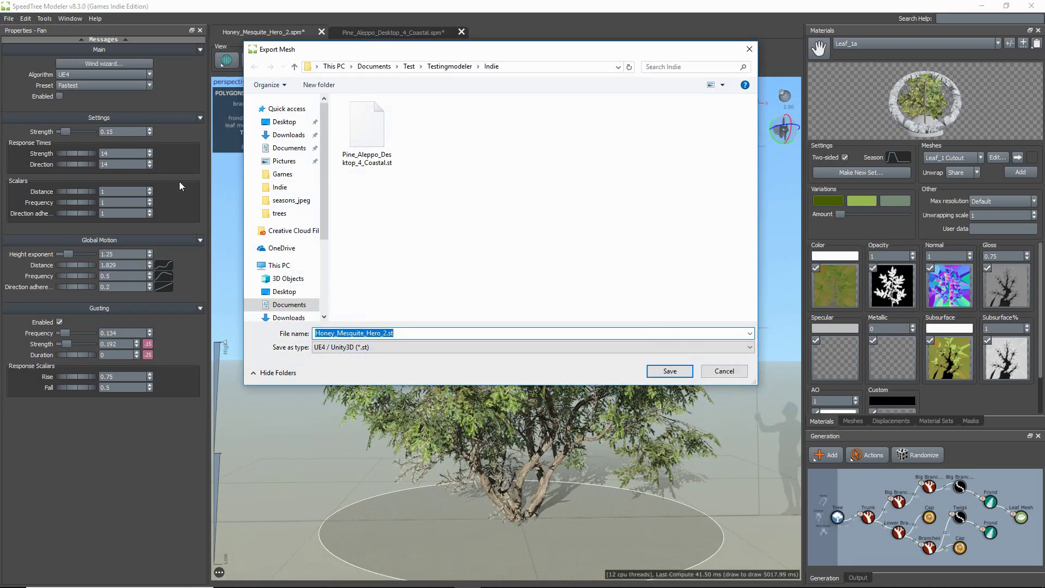
{"action": "left_click", "coordinate": [383, 347]}
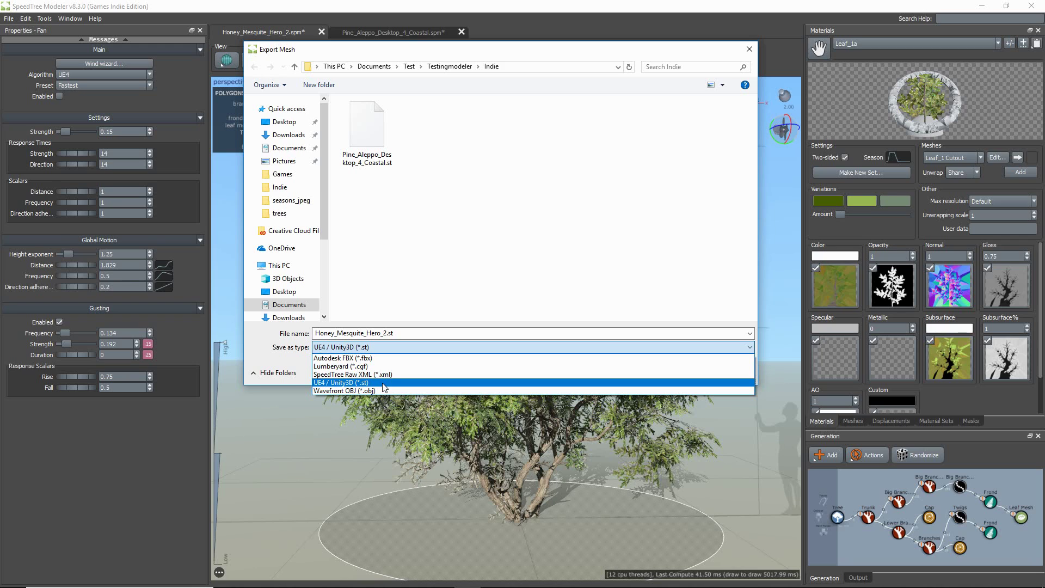
{"action": "left_click", "coordinate": [383, 383]}
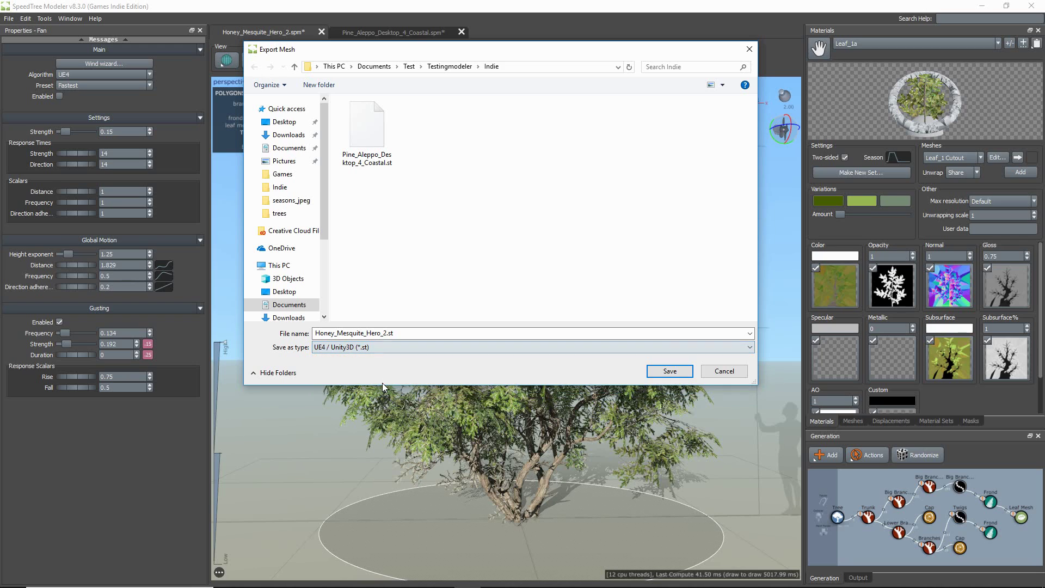
{"action": "left_click", "coordinate": [670, 371]}
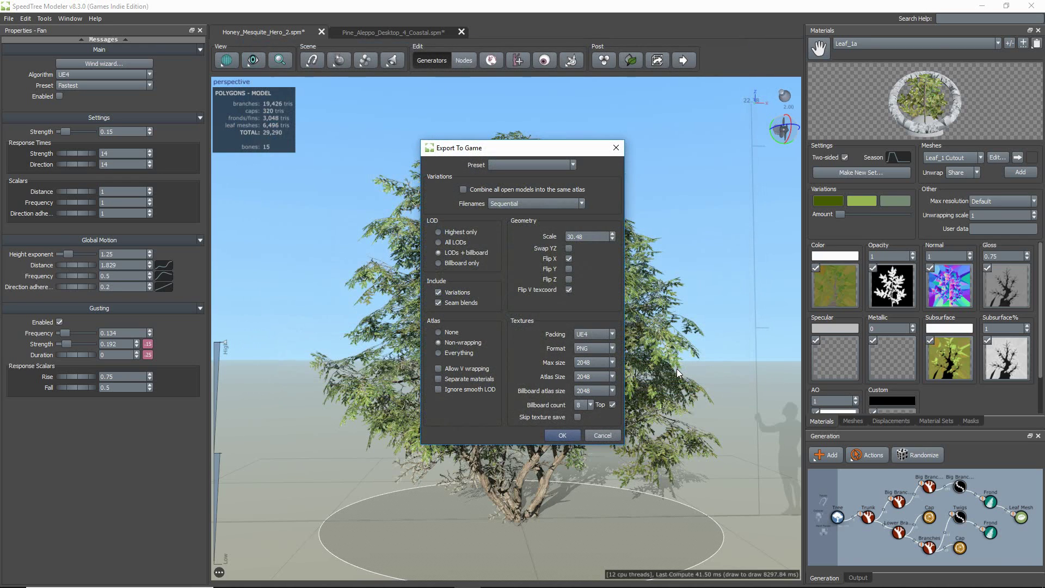
{"action": "left_click", "coordinate": [569, 164]}
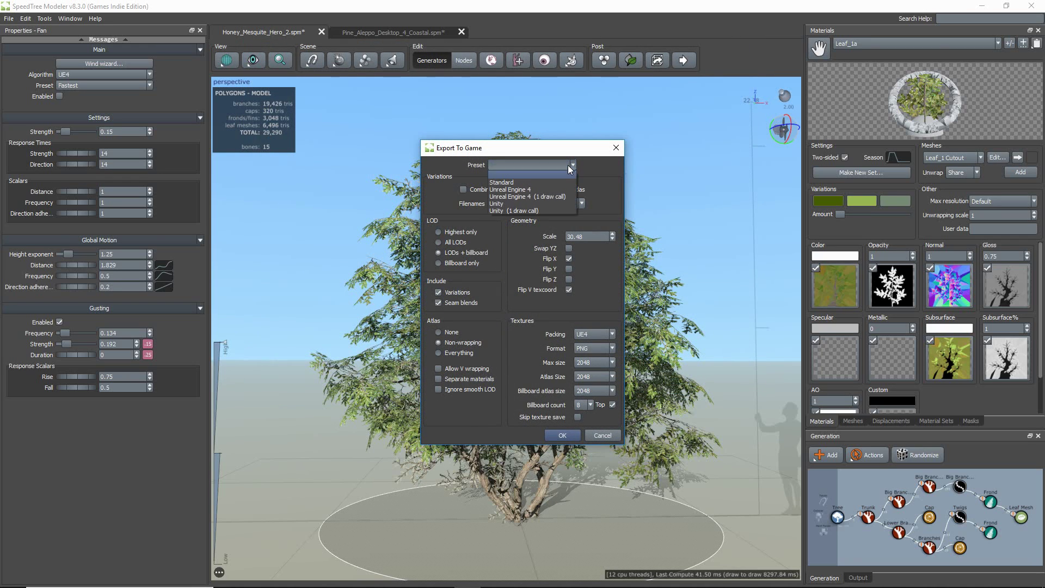
{"action": "left_click", "coordinate": [559, 197]}
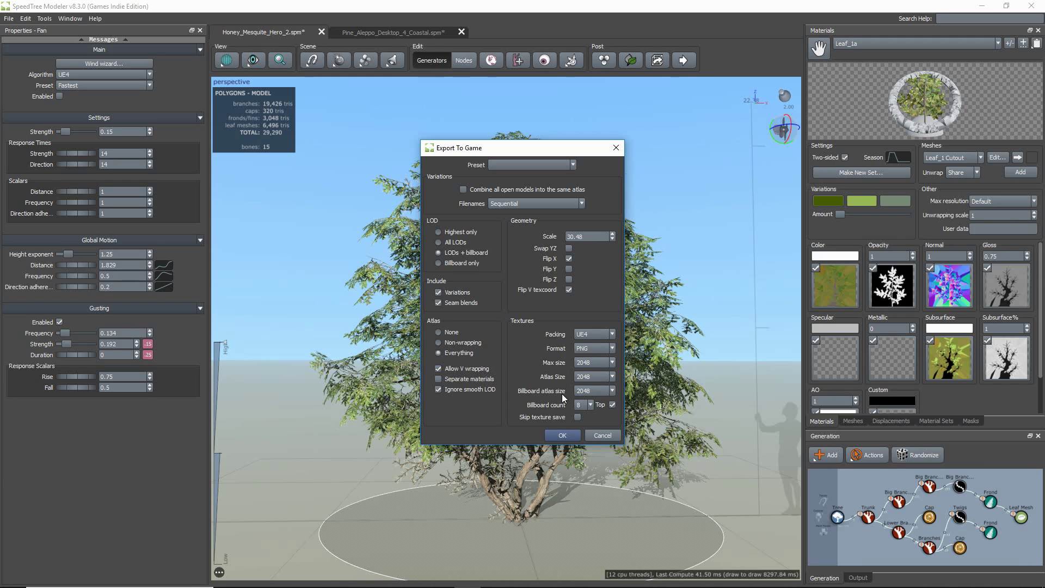
{"action": "left_click", "coordinate": [571, 439]}
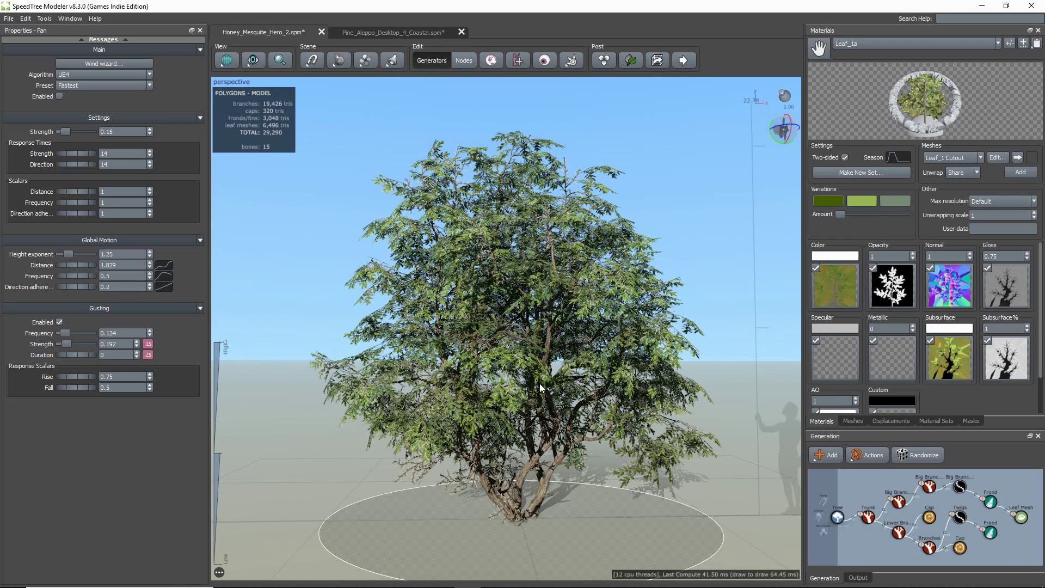
Bring the Indie folder forward and scroll through the exported Honey_Mesquite_Hero_2 files
{"action": "mouse_move", "coordinate": [360, 577]}
{"action": "left_click", "coordinate": [336, 534]}
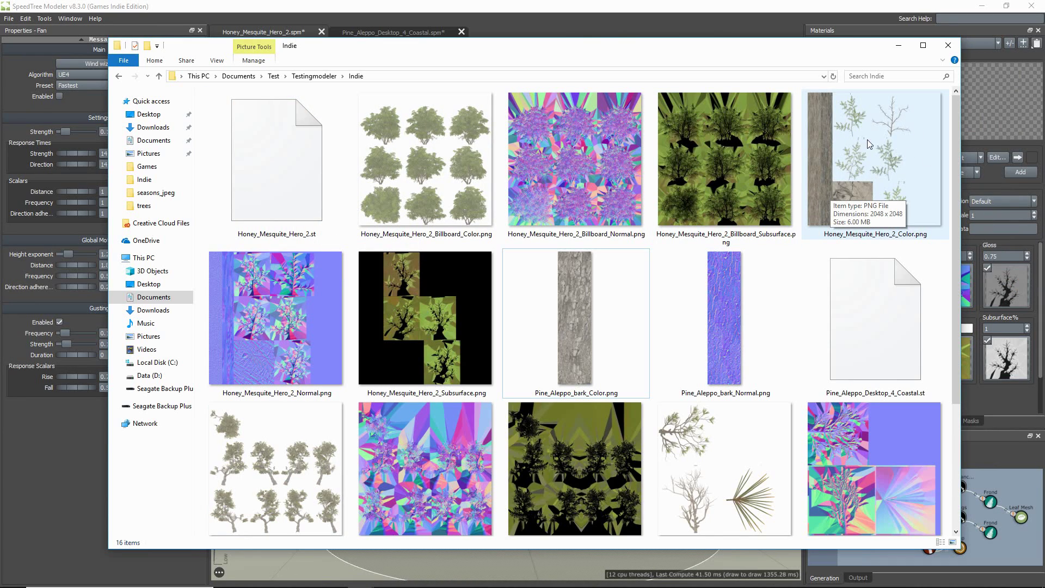
{"action": "scroll", "coordinate": [626, 294], "scroll_direction": "down", "scroll_amount": 1}
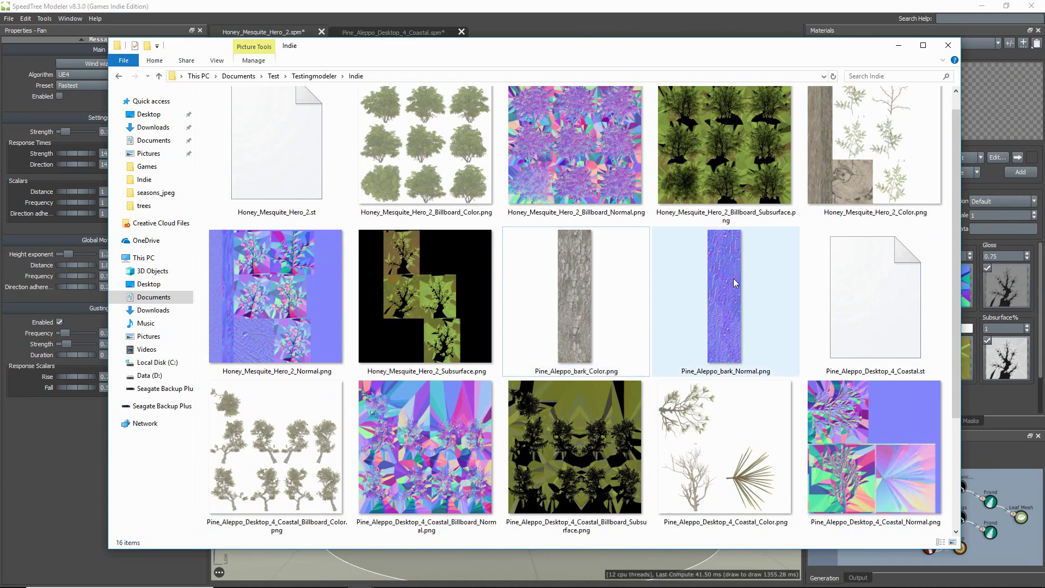
{"action": "scroll", "coordinate": [816, 204], "scroll_direction": "up", "scroll_amount": 1}
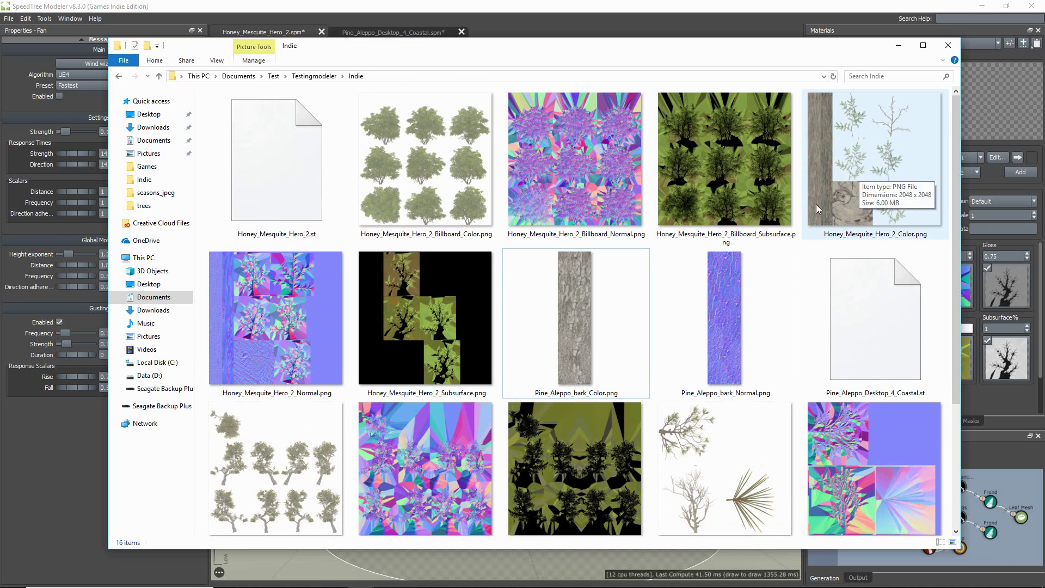